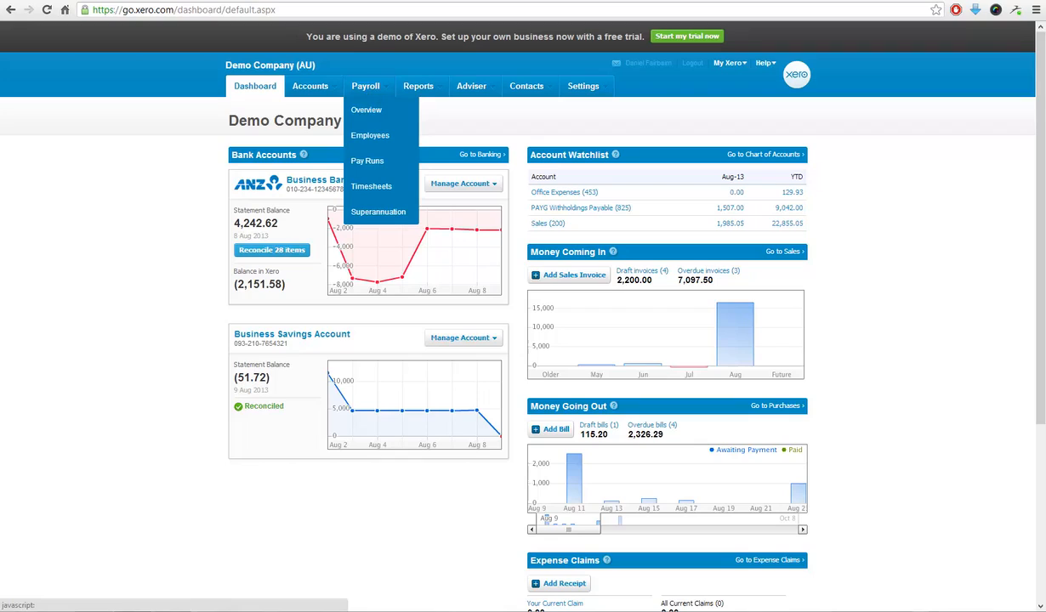
- Create a pay run for the Weekly Calendar, week ending 21 Aug 2013, after hiding the help on the Pay Runs page
left_click(375, 164)
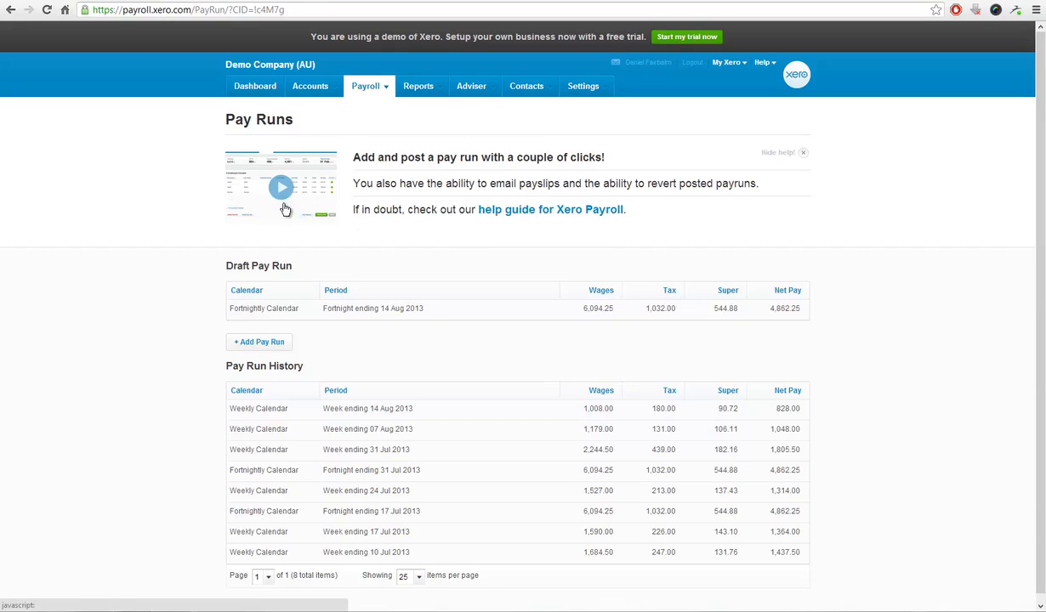
left_click(801, 154)
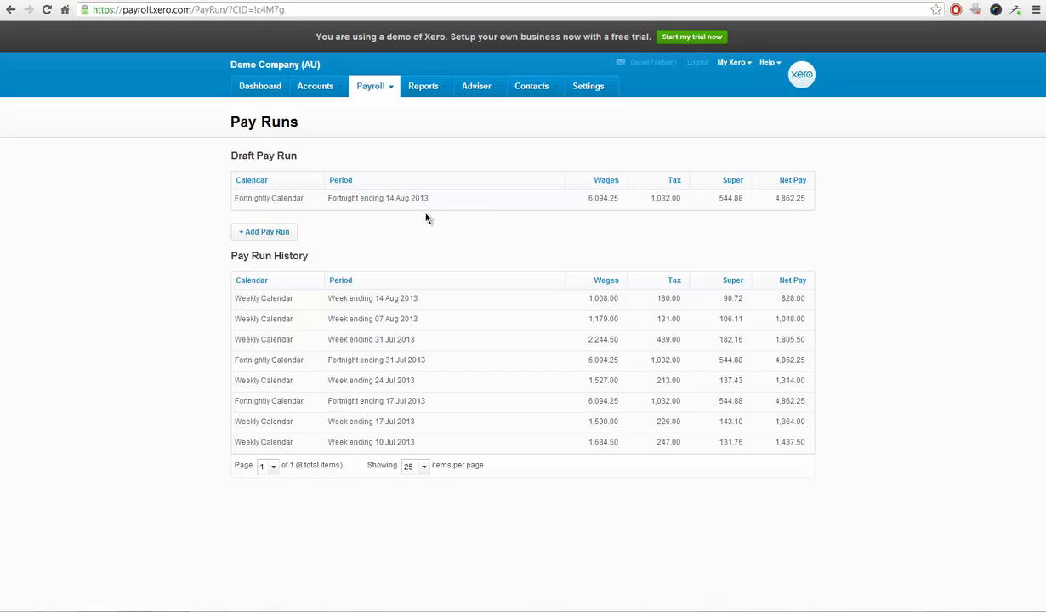
left_click(273, 233)
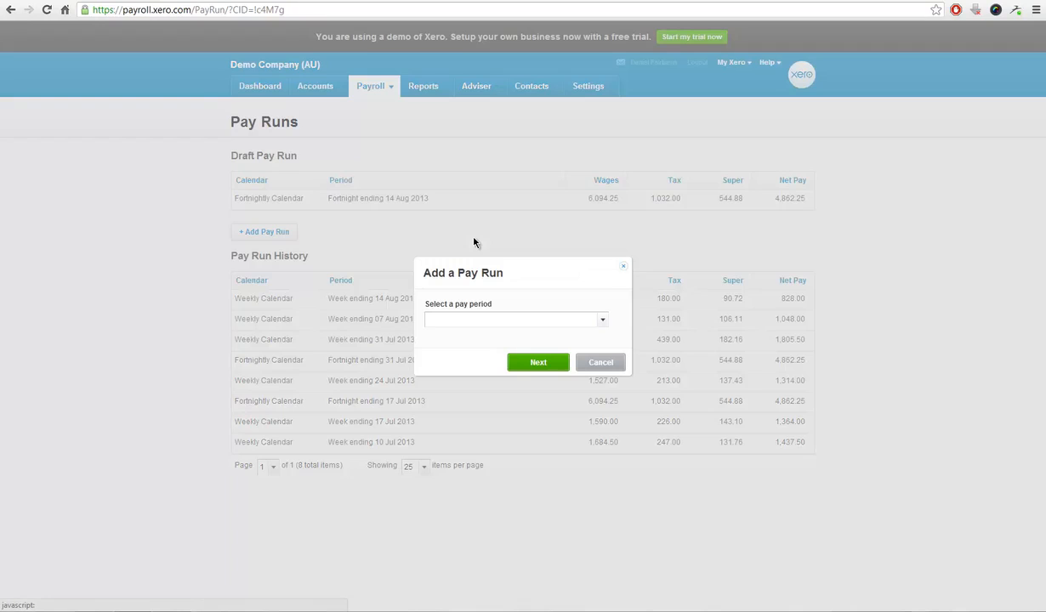
left_click(602, 324)
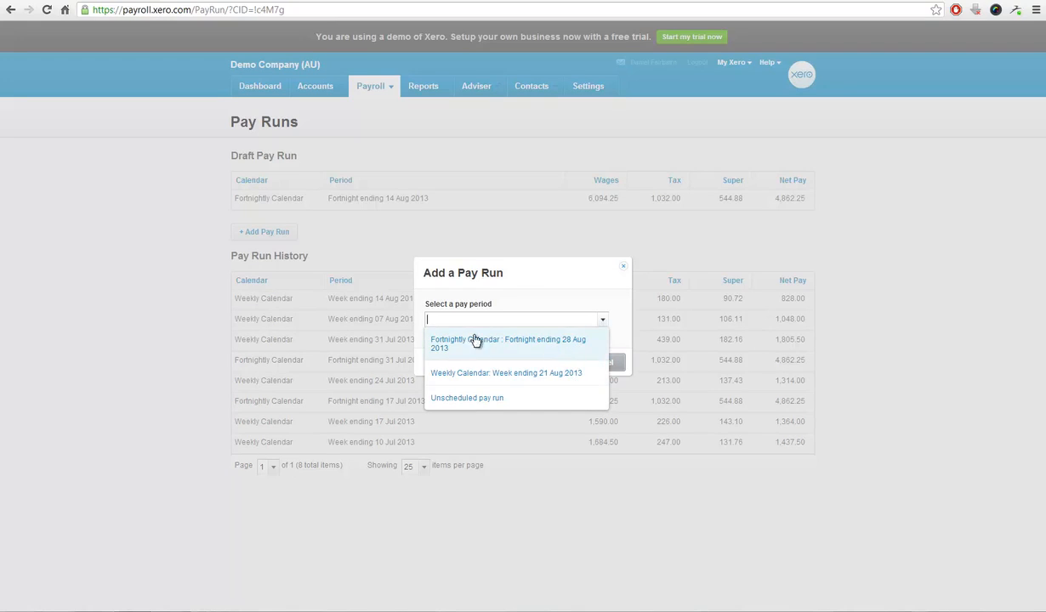
left_click(527, 373)
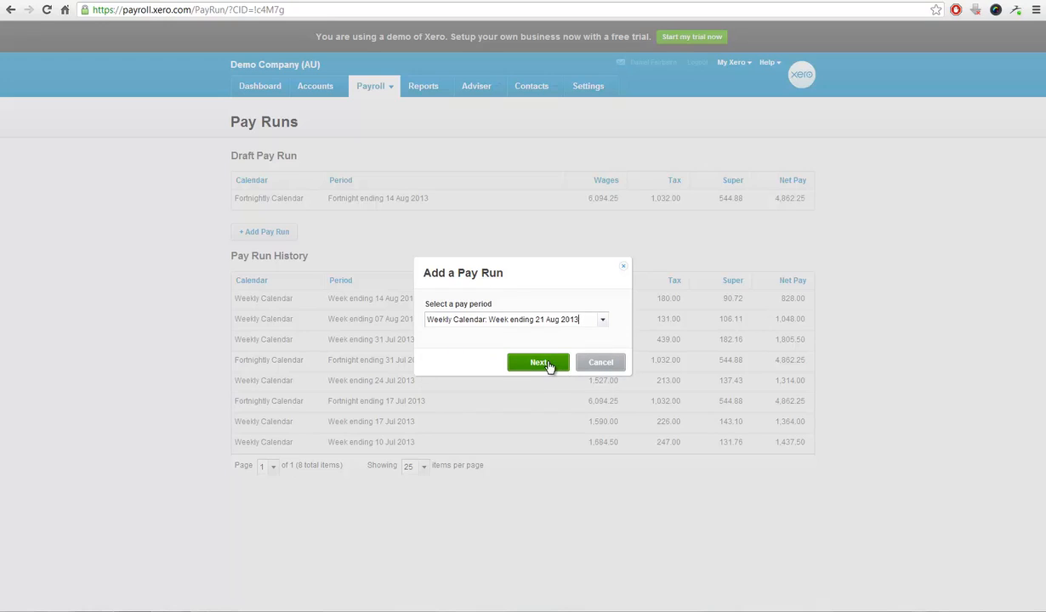
left_click(539, 362)
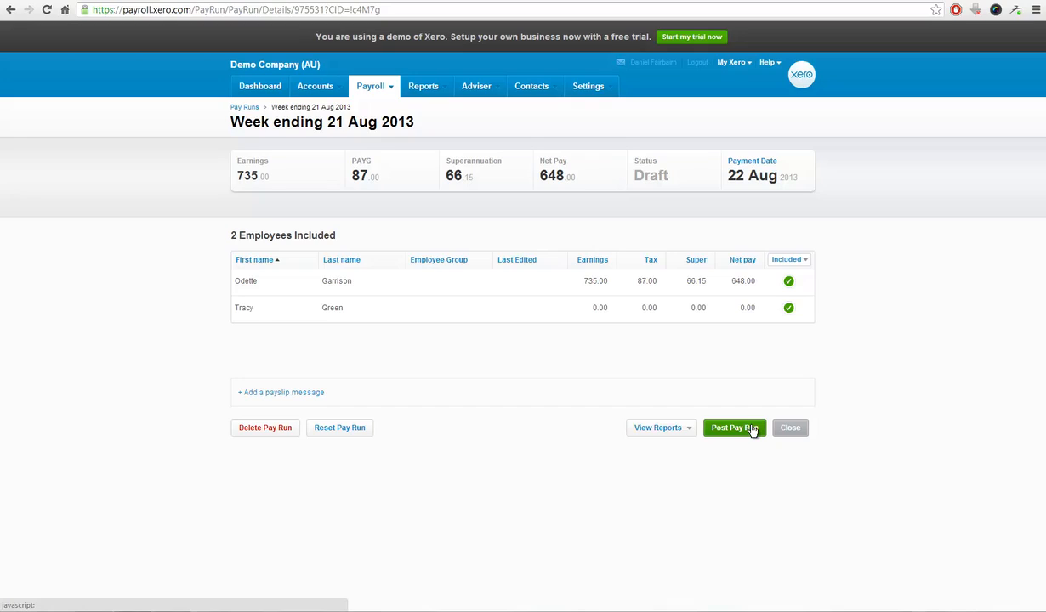
left_click(676, 428)
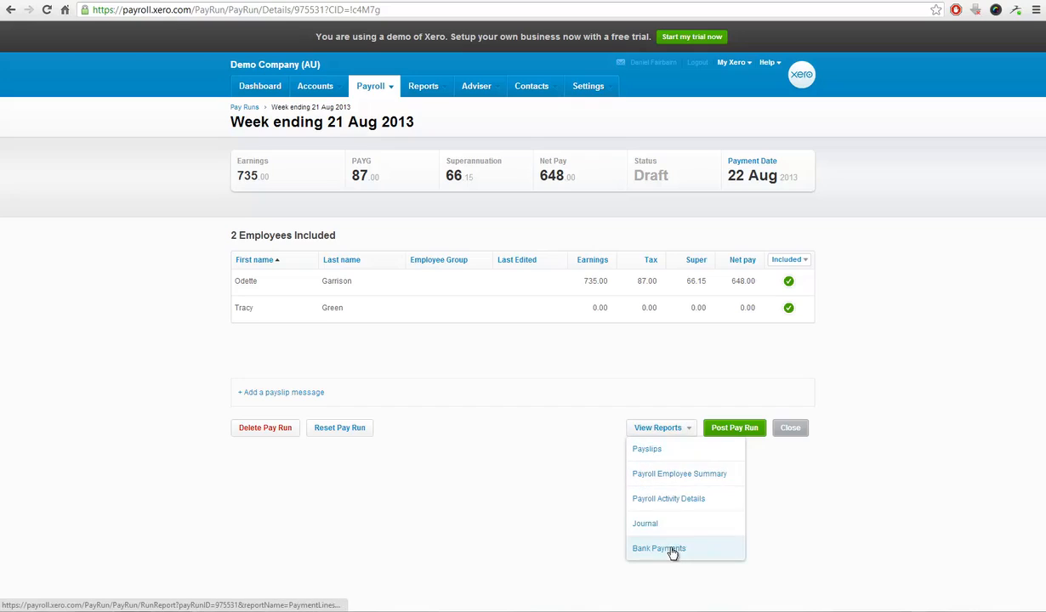
left_click(679, 431)
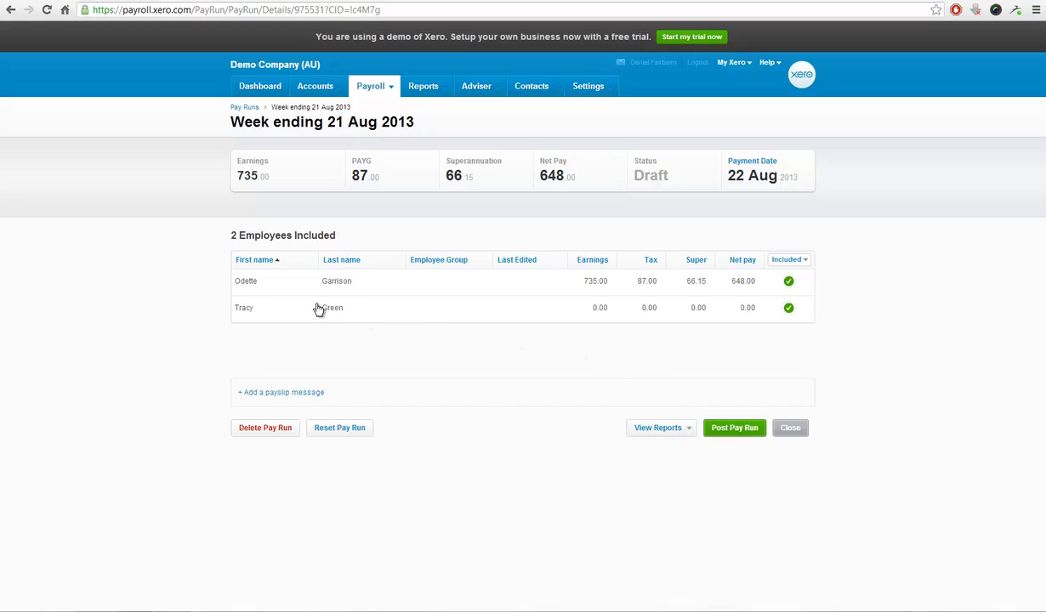
- Open the payslip of the first employee in the pay run and set the Ordinary Hours to 38
left_click(418, 292)
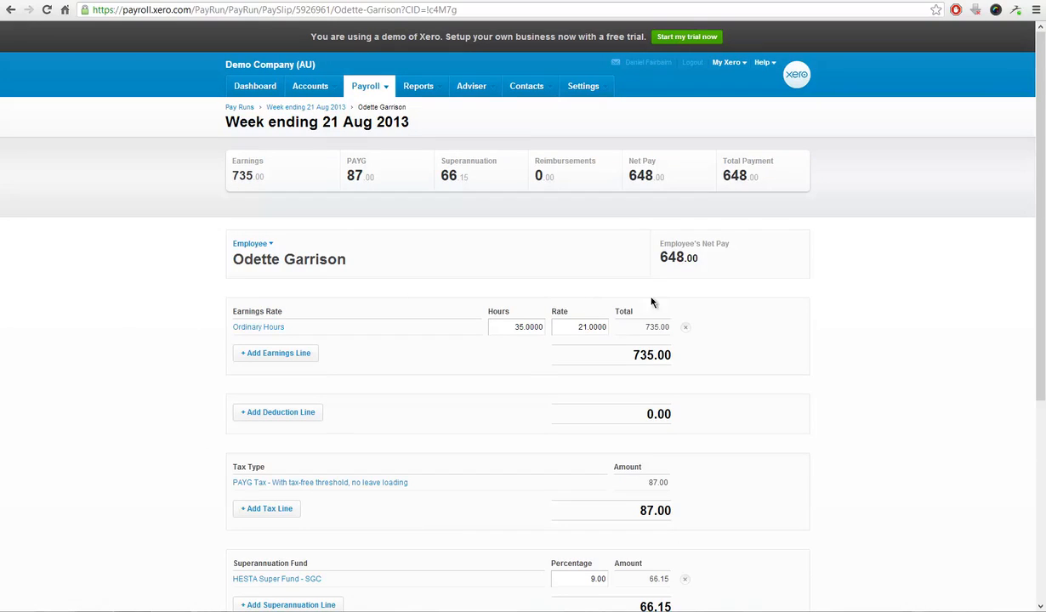
scroll(569, 321, "down", 1)
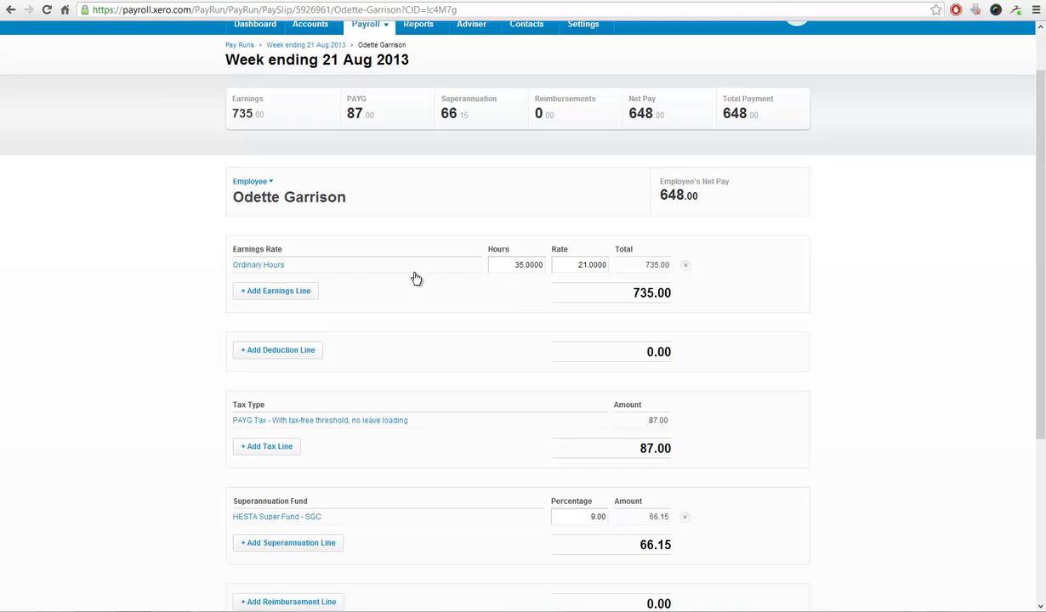
left_click_drag(547, 265, 557, 268)
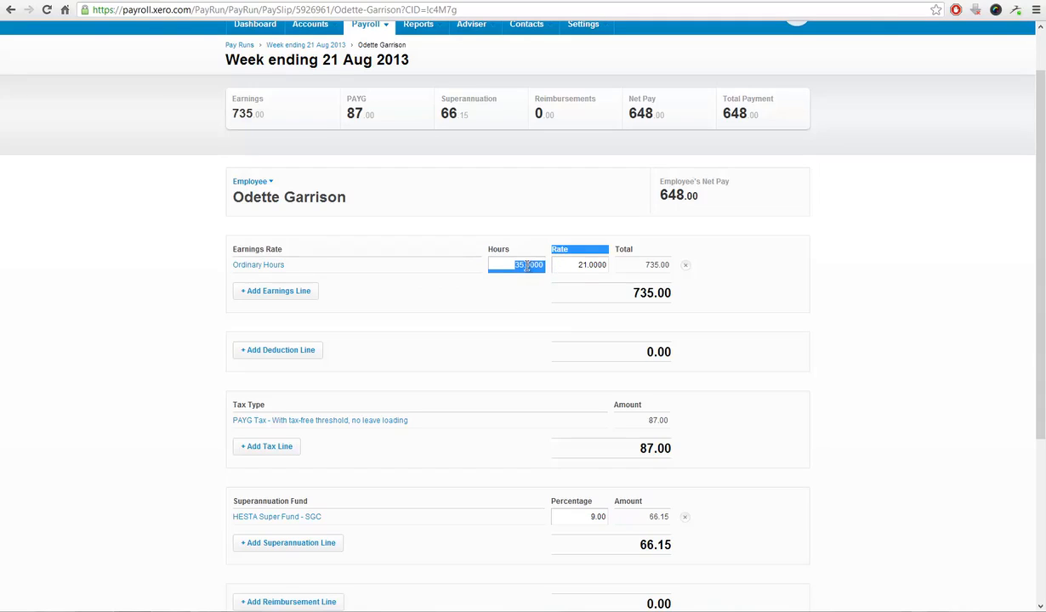
double_click(536, 267)
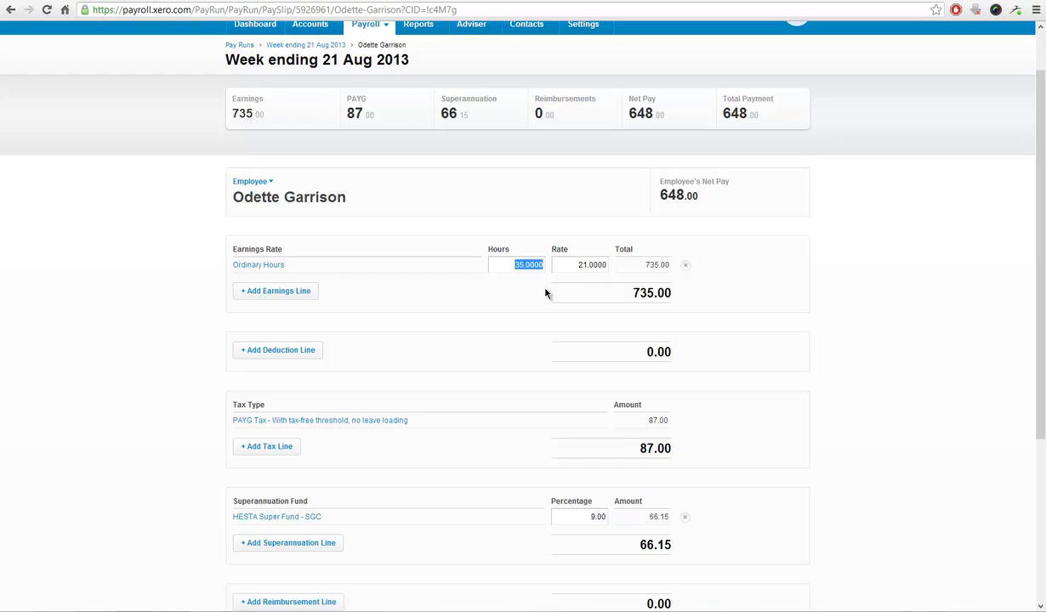
type("38")
left_click(599, 270)
- Set the first employee's Ordinary Hours rate to 30 and save the payslip, continuing to the next employee
scroll(608, 377, "down", 2)
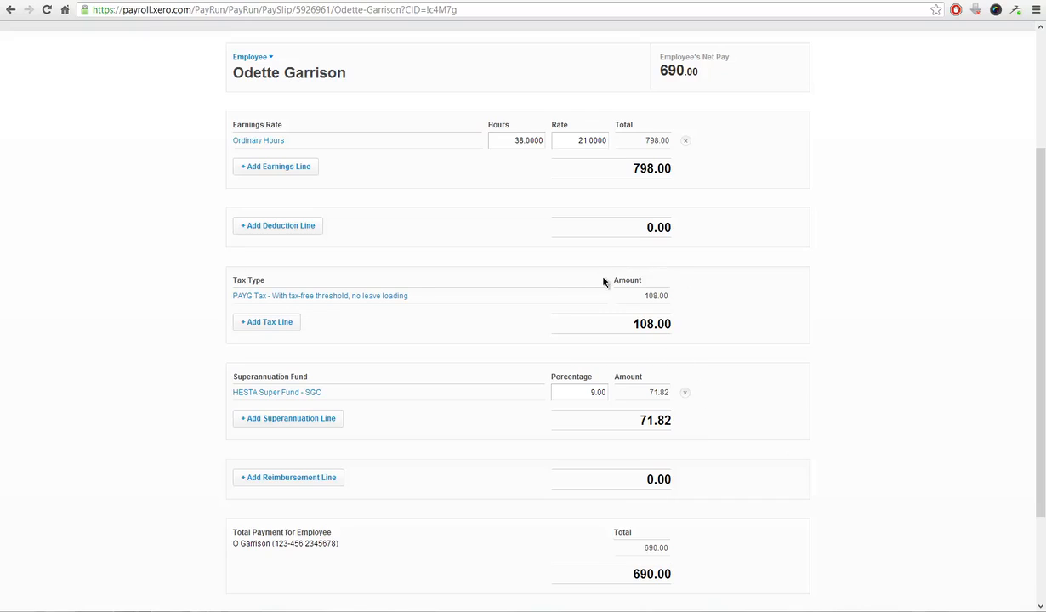
left_click(580, 143)
type("30")
left_click(675, 187)
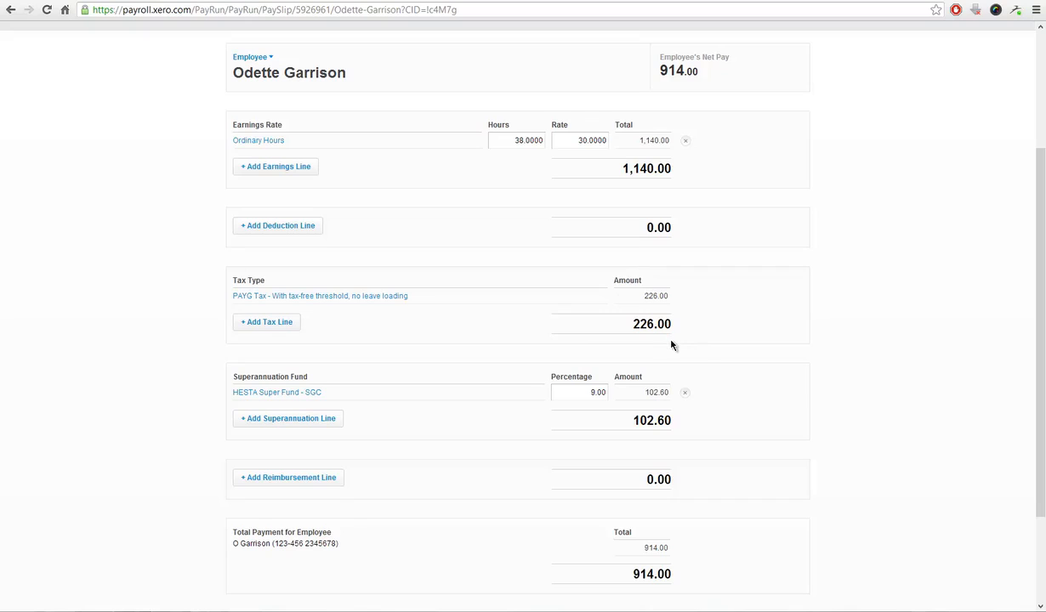
scroll(672, 342, "down", 3)
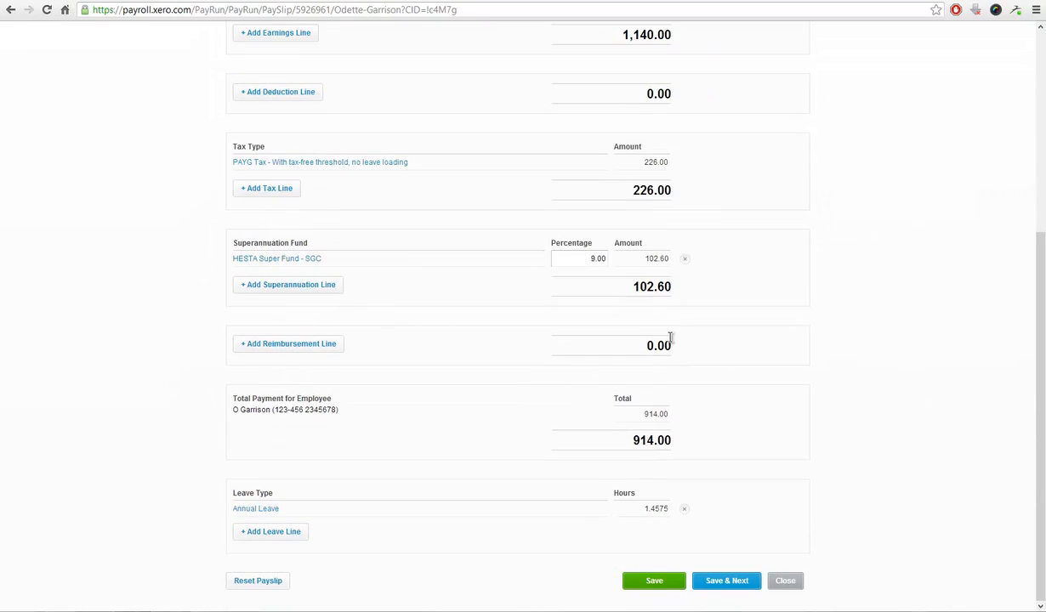
left_click(730, 581)
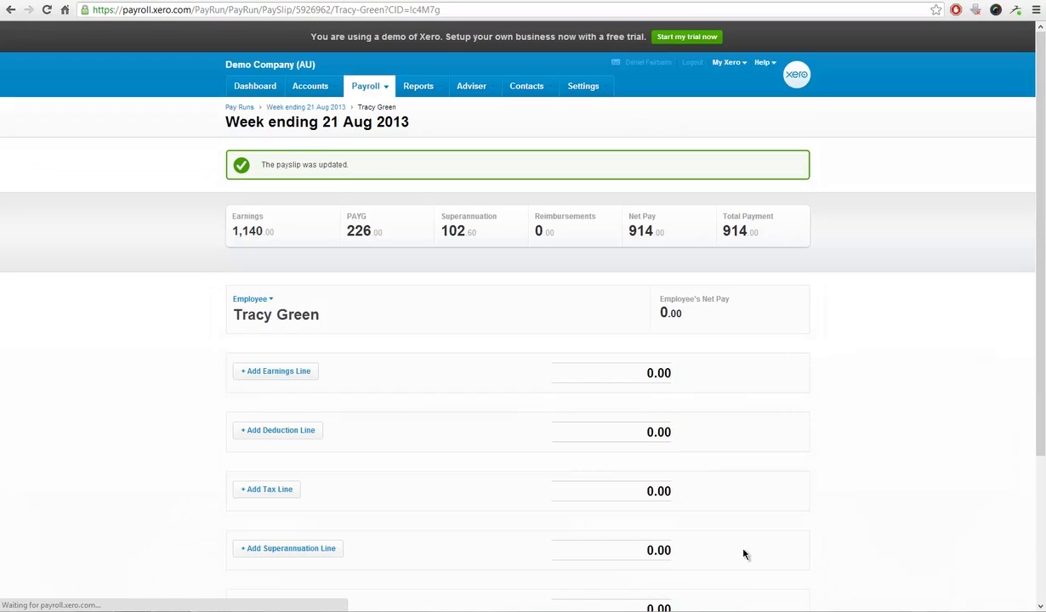
- Enter the Ordinary Hours worked on the second employee's payslip and save it
scroll(742, 553, "down", 3)
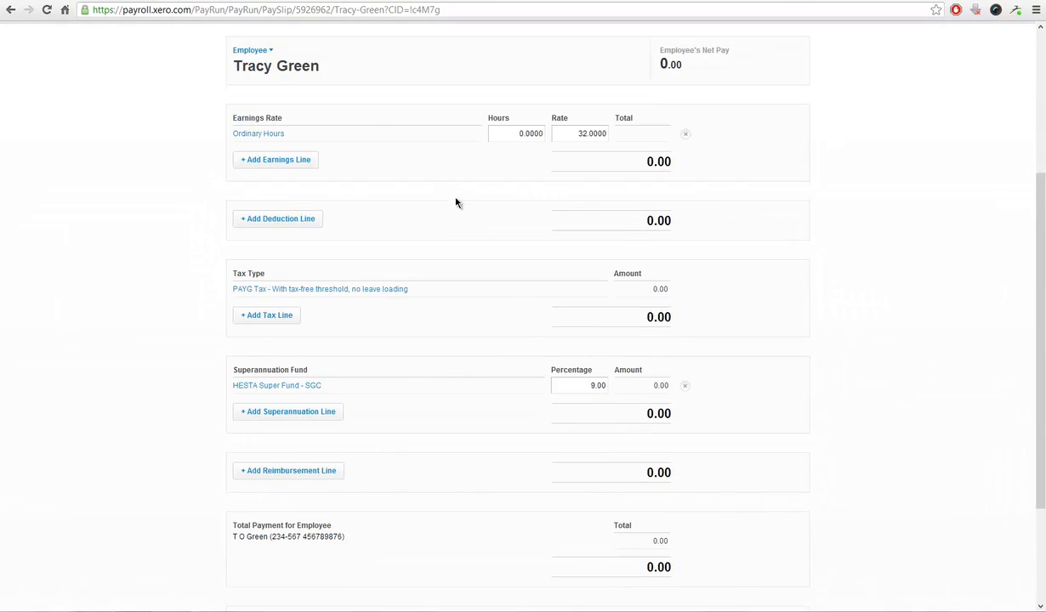
scroll(456, 202, "up", 1)
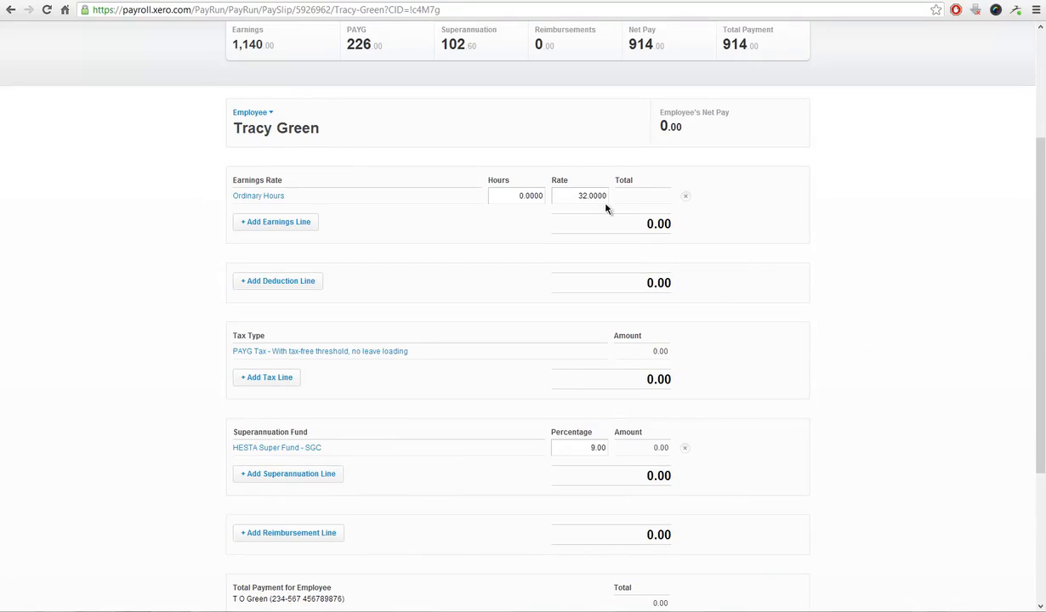
left_click(523, 195)
key("Tab")
scroll(686, 351, "down", 3)
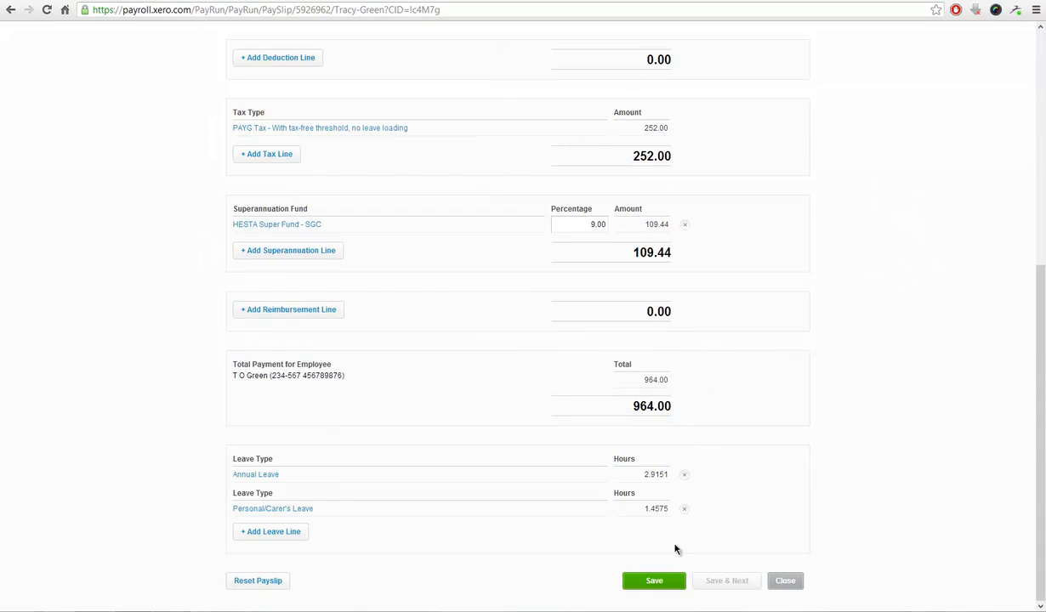
left_click(651, 581)
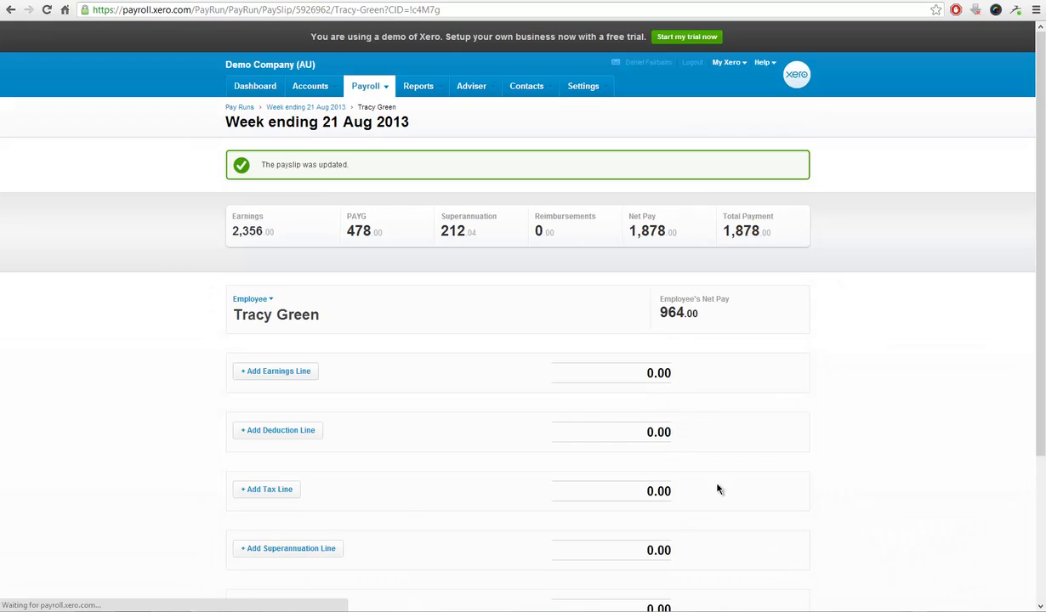
- Return to the pay run for the week ending 21 Aug 2013 and post it
left_click(295, 108)
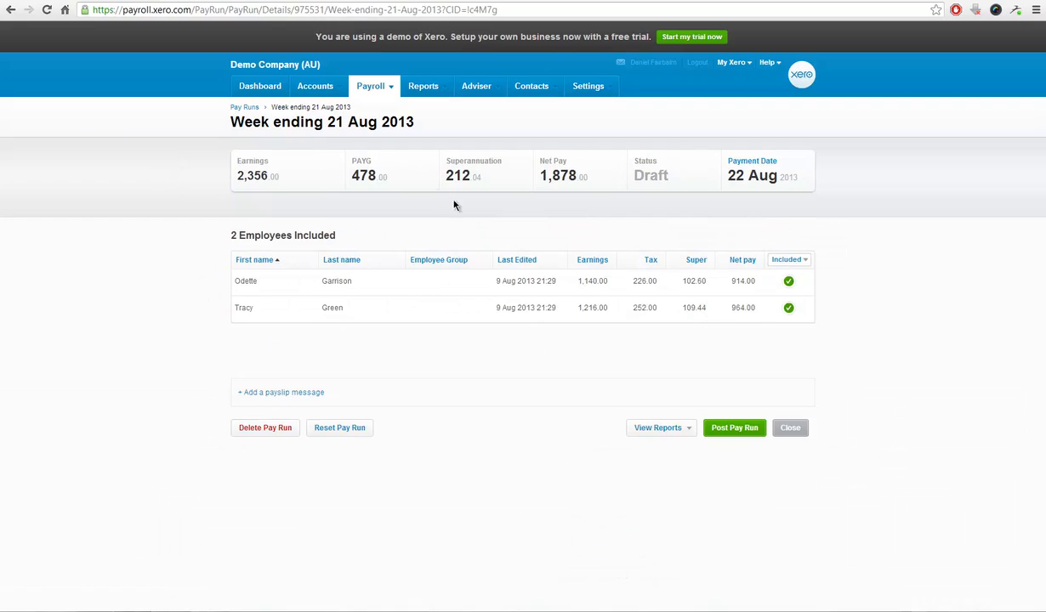
left_click(730, 430)
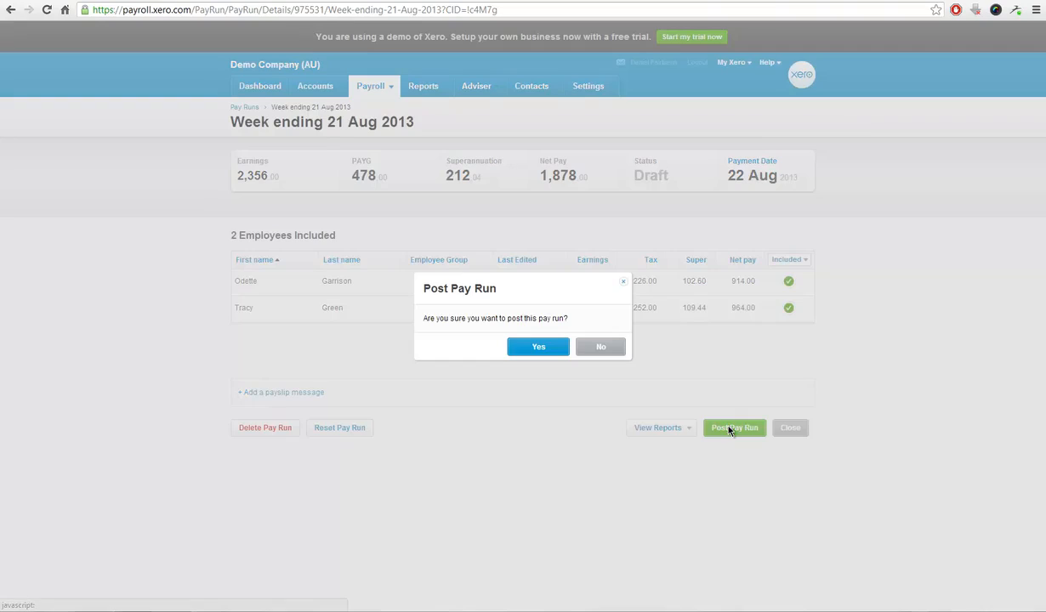
left_click(549, 349)
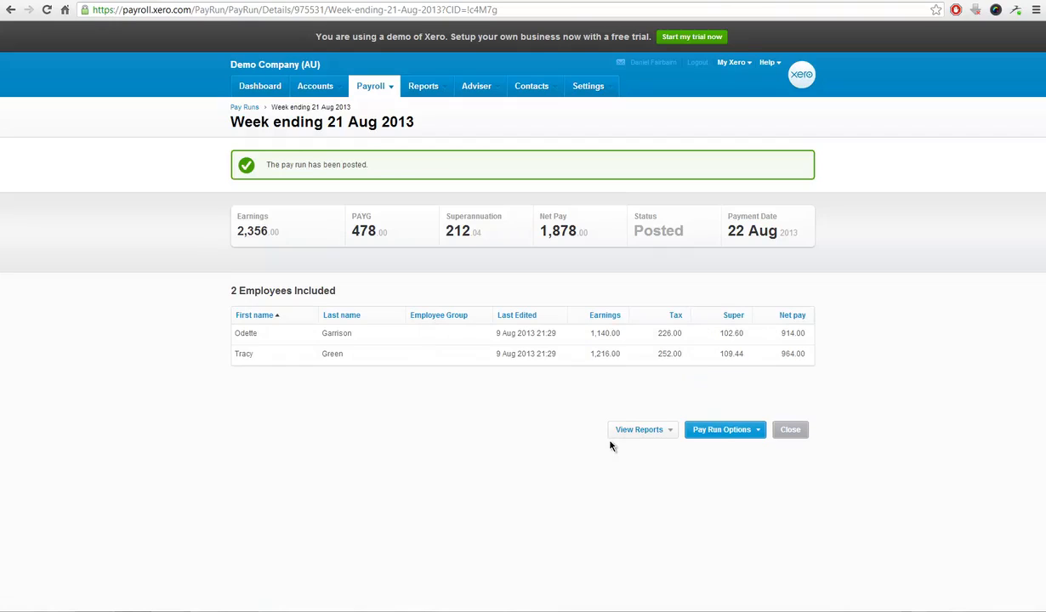
left_click(732, 432)
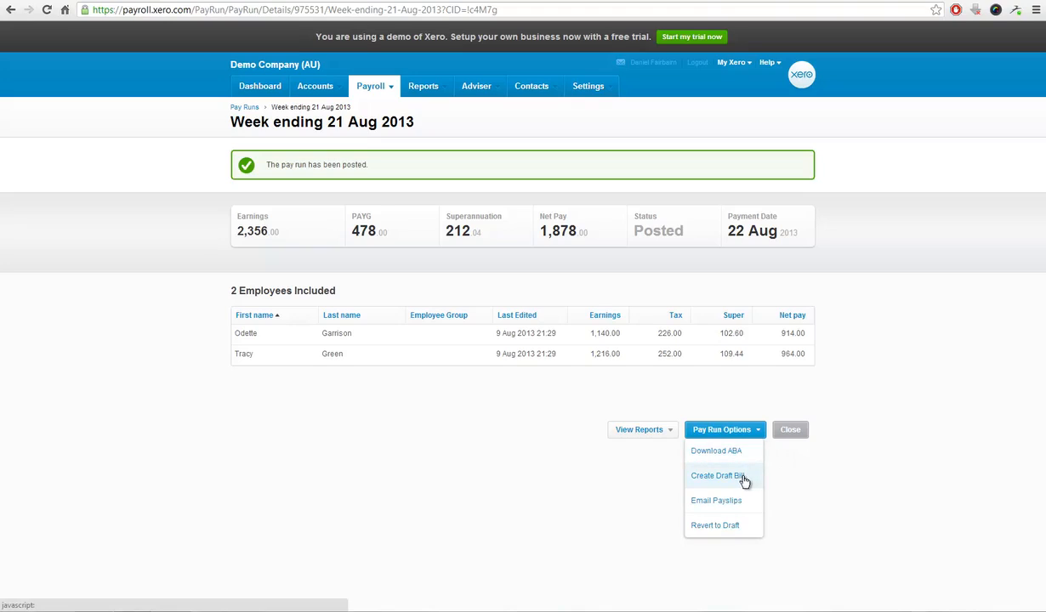
left_click(789, 456)
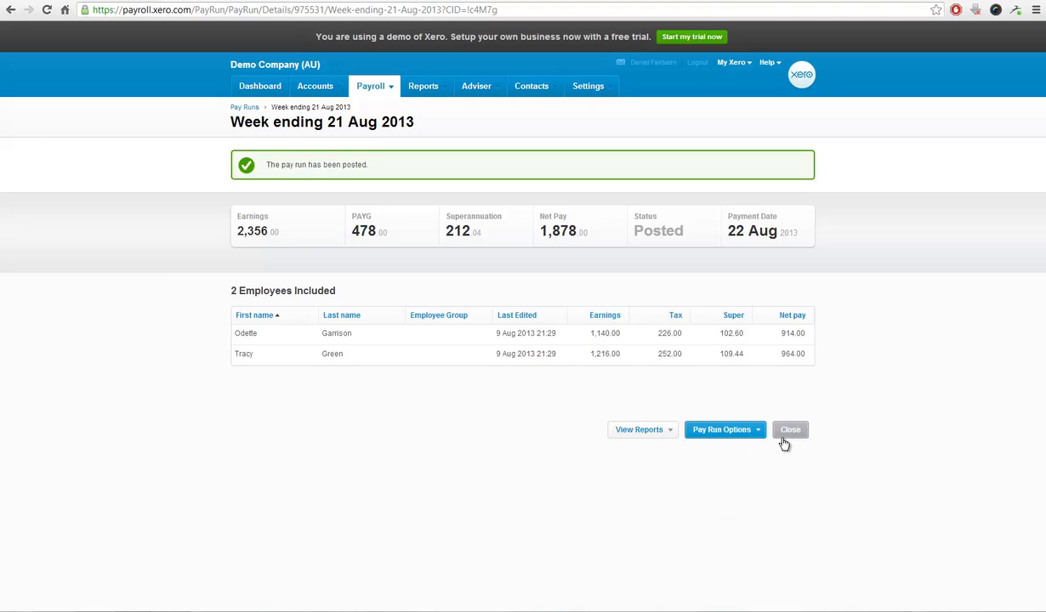
- Add a timesheet for the fortnightly-paid employee covering the fortnight ending 28 Aug 2013
left_click(375, 88)
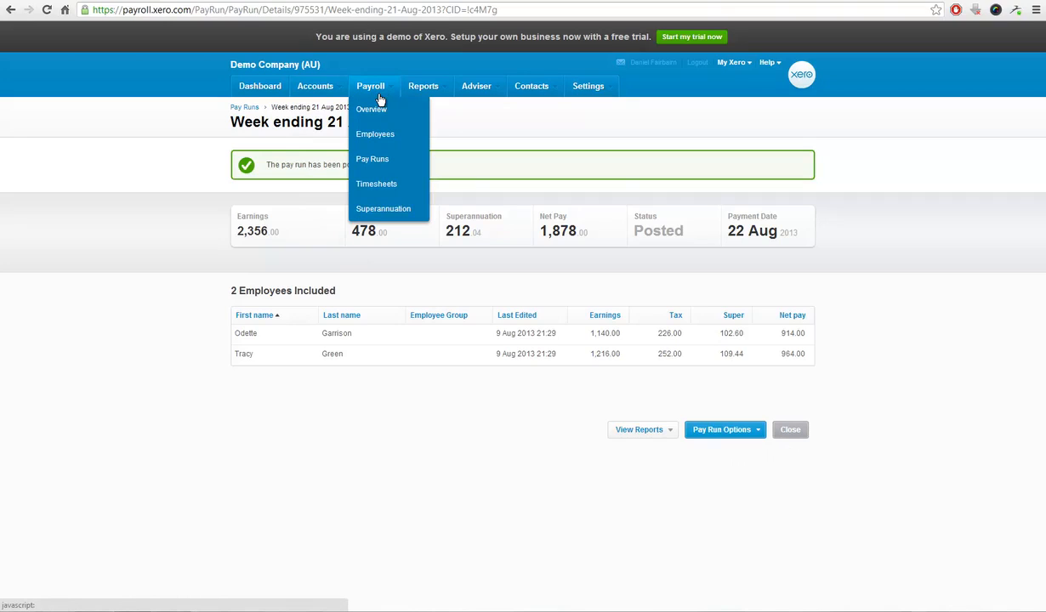
left_click(384, 184)
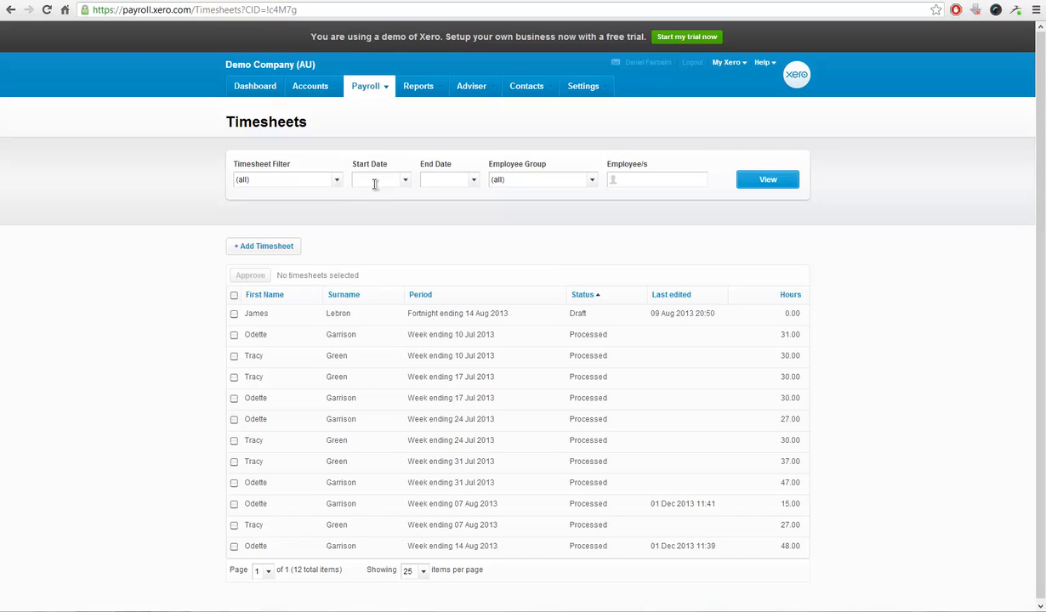
left_click(283, 247)
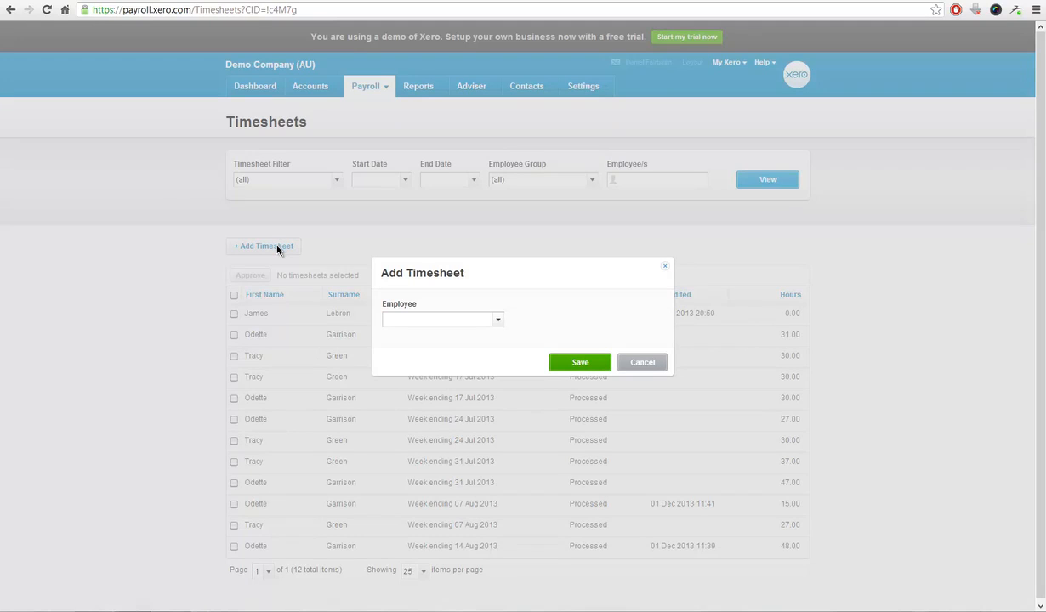
left_click(498, 322)
left_click(470, 364)
left_click(583, 363)
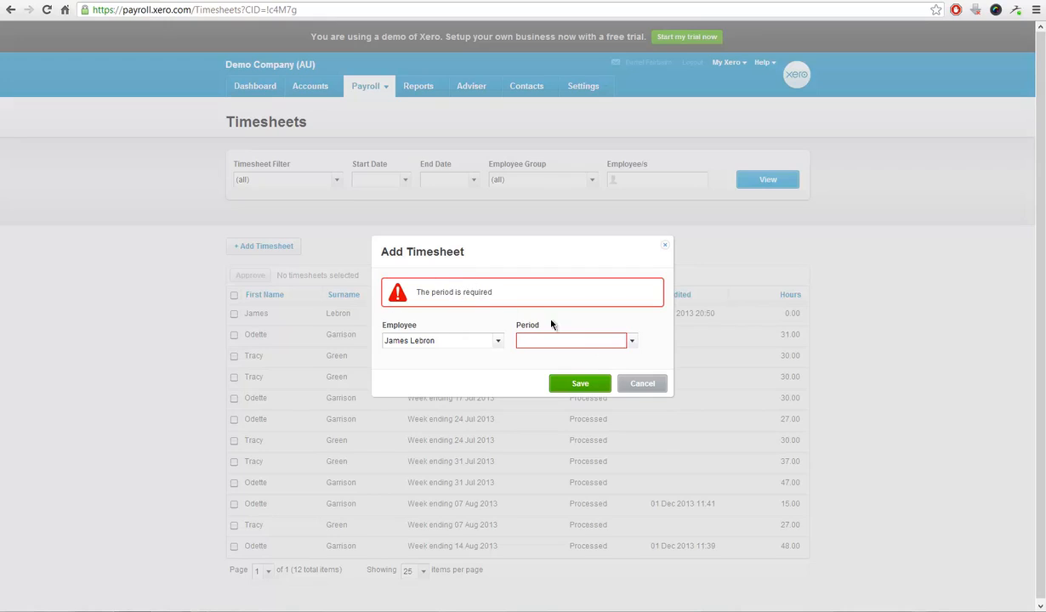
left_click(609, 340)
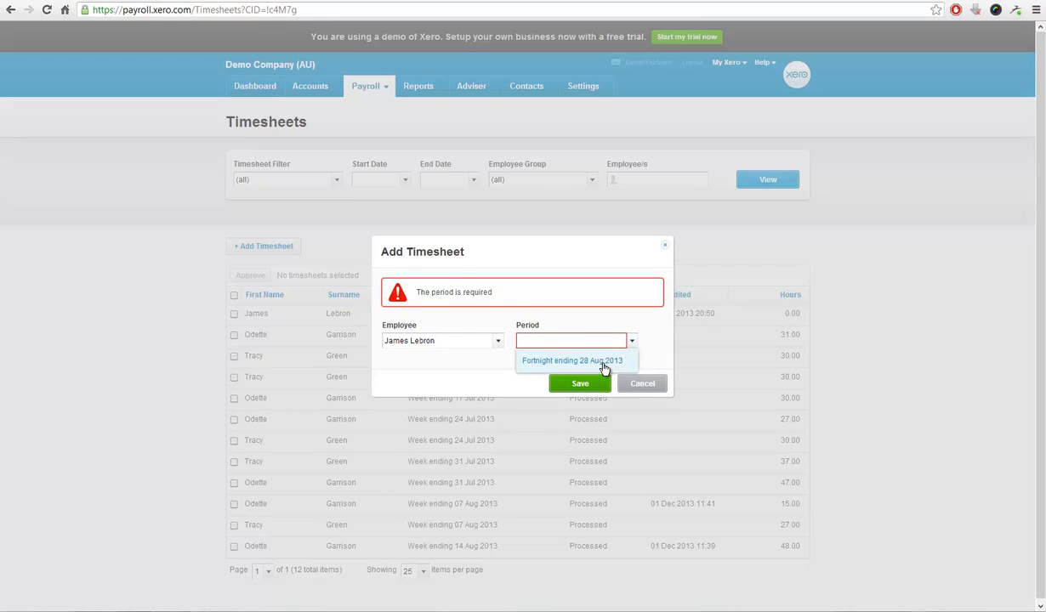
left_click(604, 361)
left_click(585, 385)
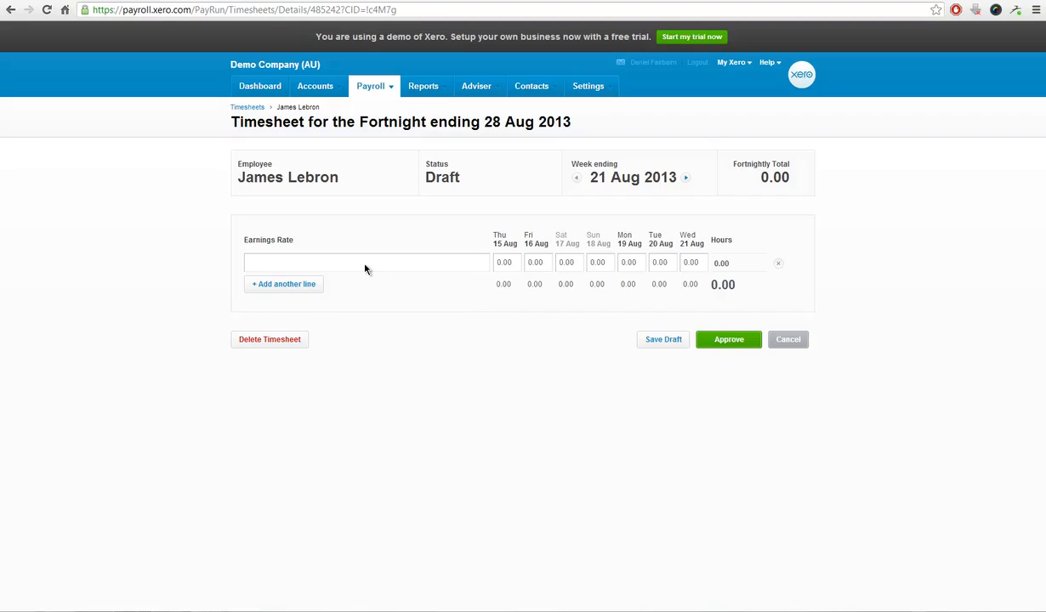
- Enter Ordinary Hours of 8 on 15 and 16 Aug, 6 on 19 Aug, and 8 on 20 and 21 Aug, and approve the timesheet
left_click(436, 265)
left_click(485, 263)
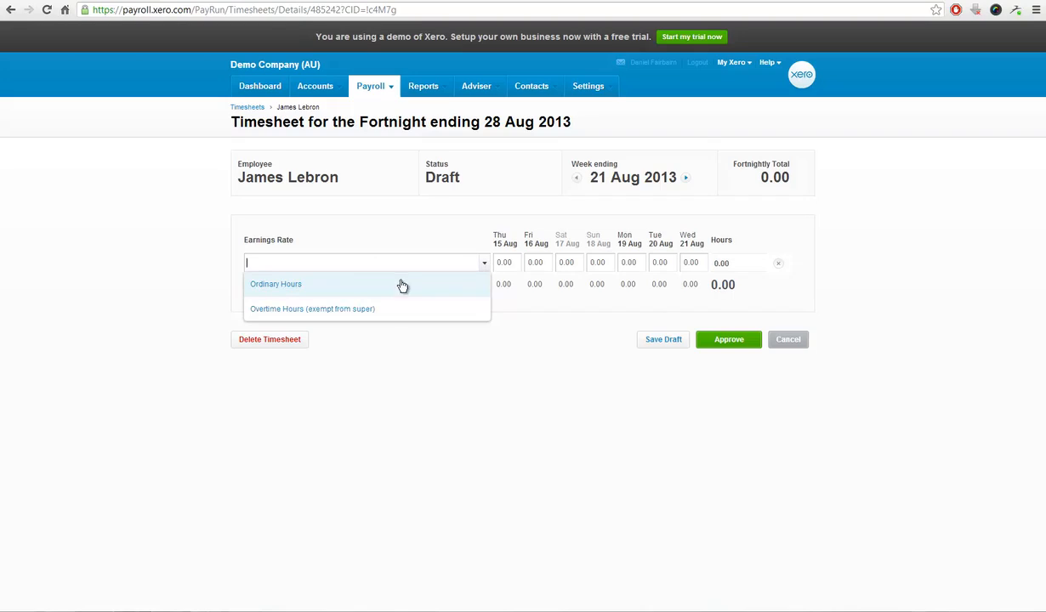
left_click(311, 284)
left_click(506, 266)
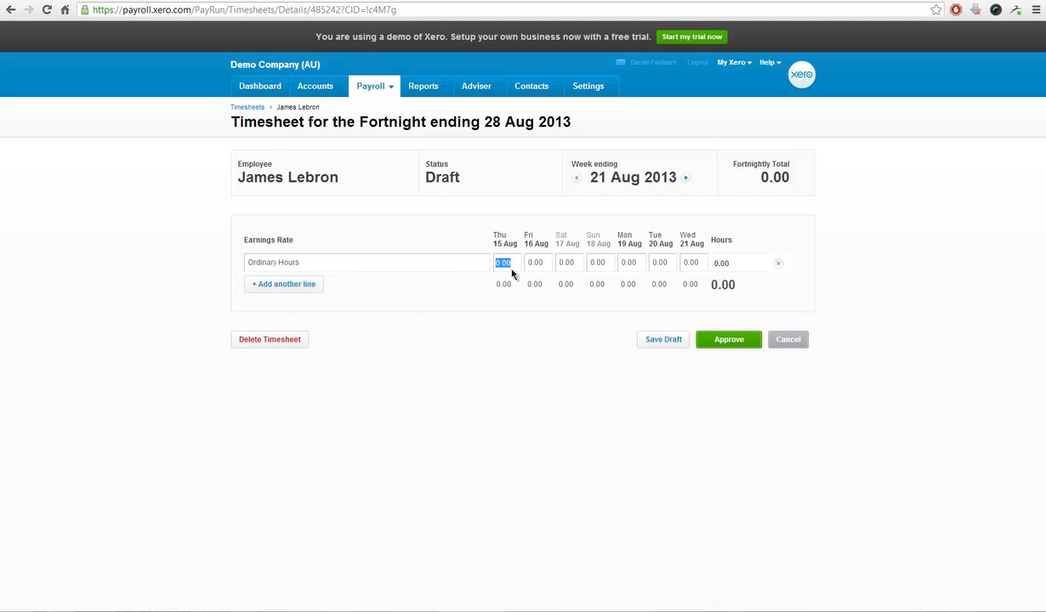
type("8")
key("Tab")
type("8")
key("Tab")
key("Tab")
key("Tab")
type("6")
key("Tab")
type("8")
key("Tab")
type("8")
left_click(708, 342)
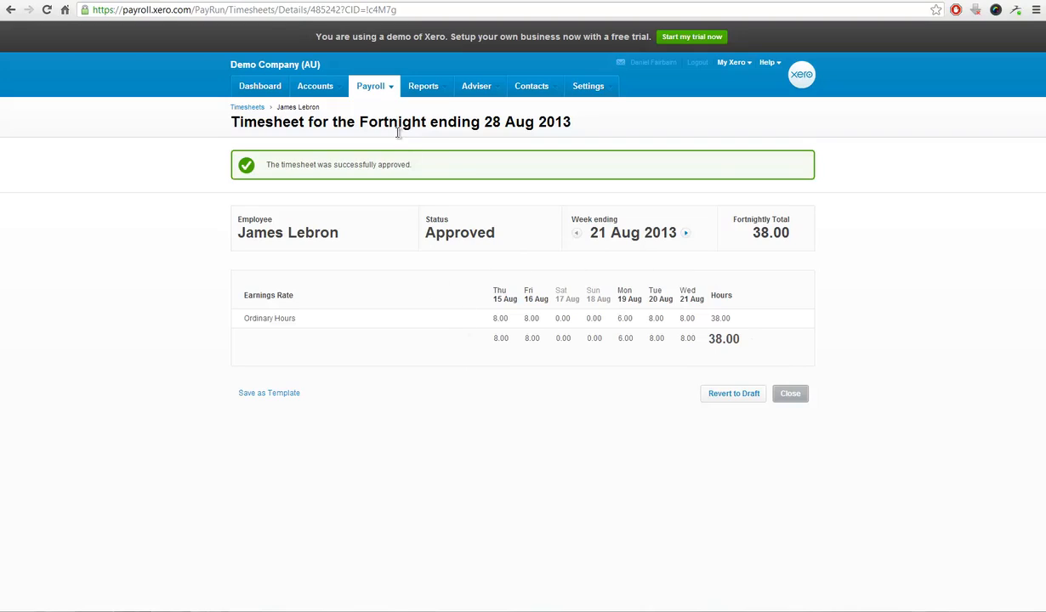
- Review both weeks of the approved timesheet, ending 21 and 28 Aug 2013, and close it
left_click_drag(358, 122, 562, 123)
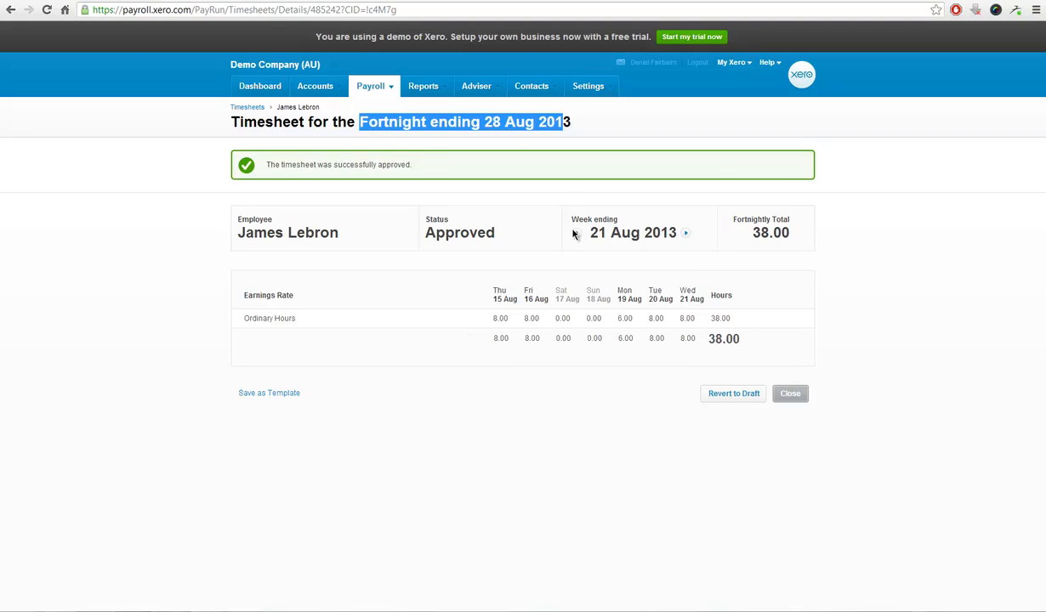
left_click(686, 236)
left_click(579, 235)
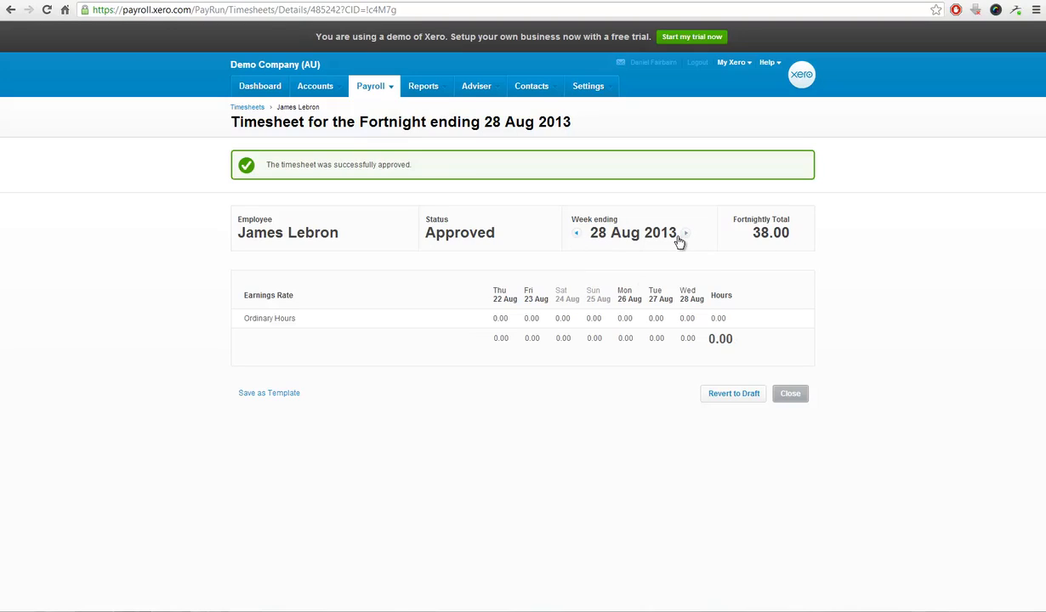
left_click(685, 235)
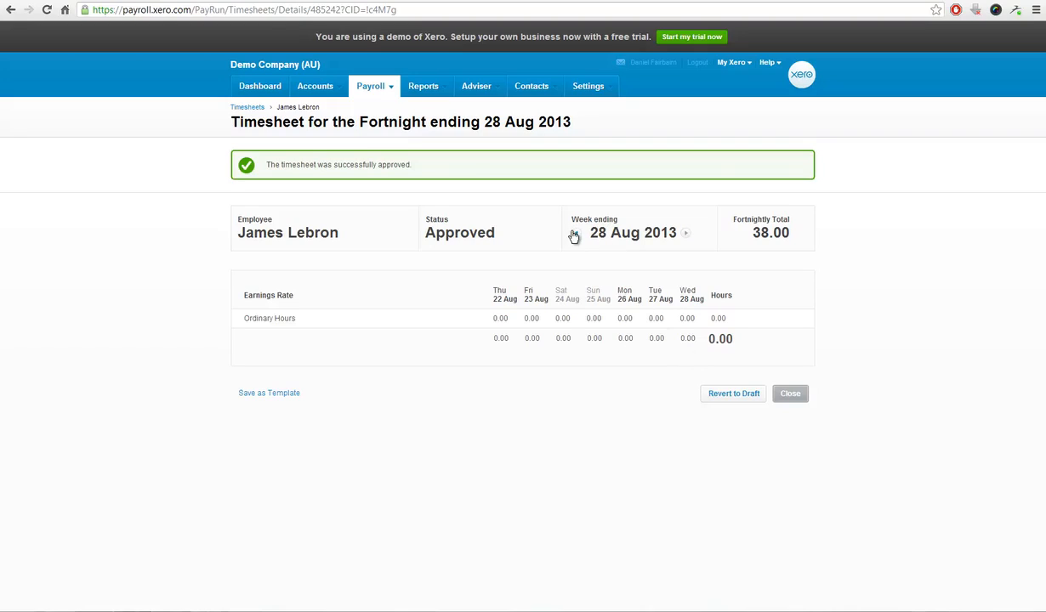
left_click(784, 399)
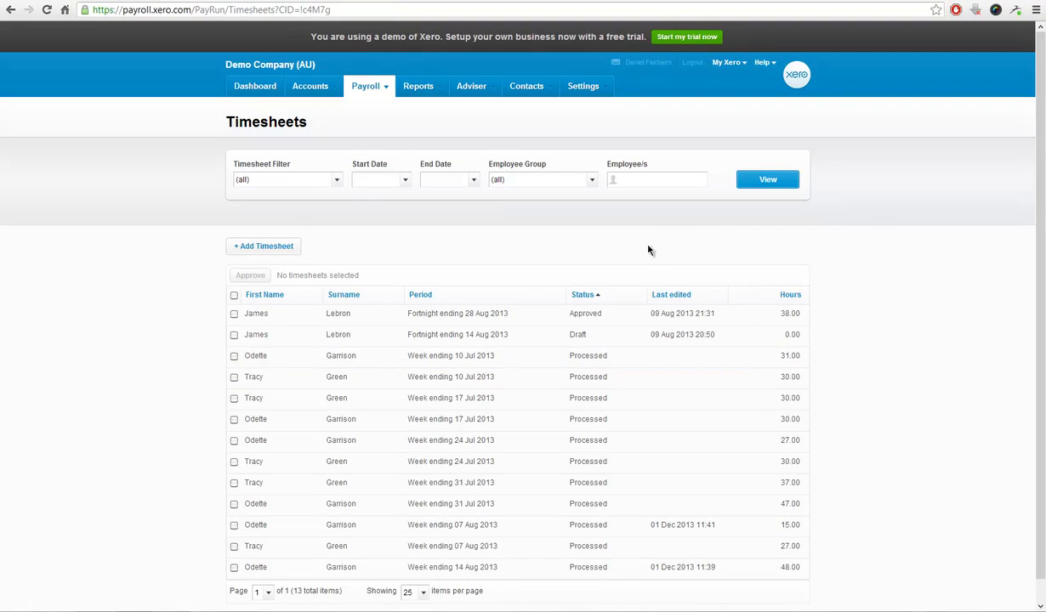
- Bring up the list of payroll pages
left_click(384, 89)
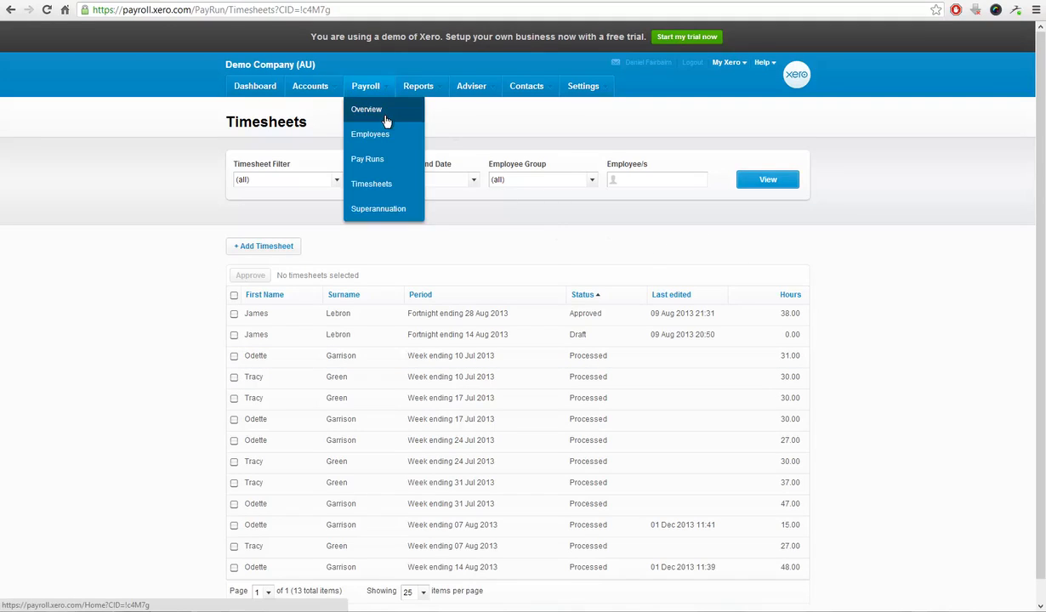